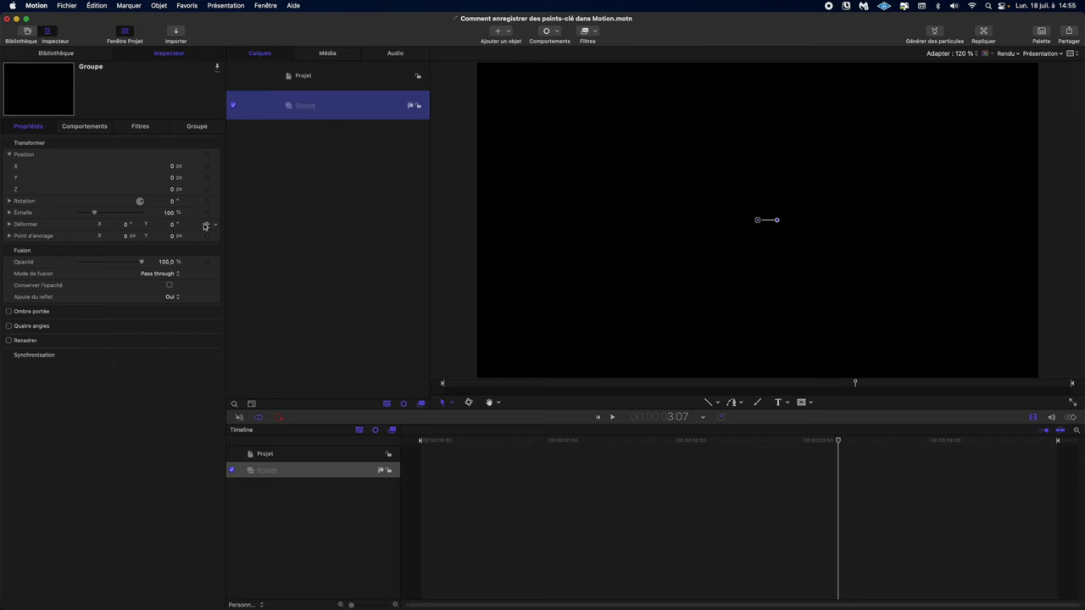
left_click_drag(95, 215, 114, 213)
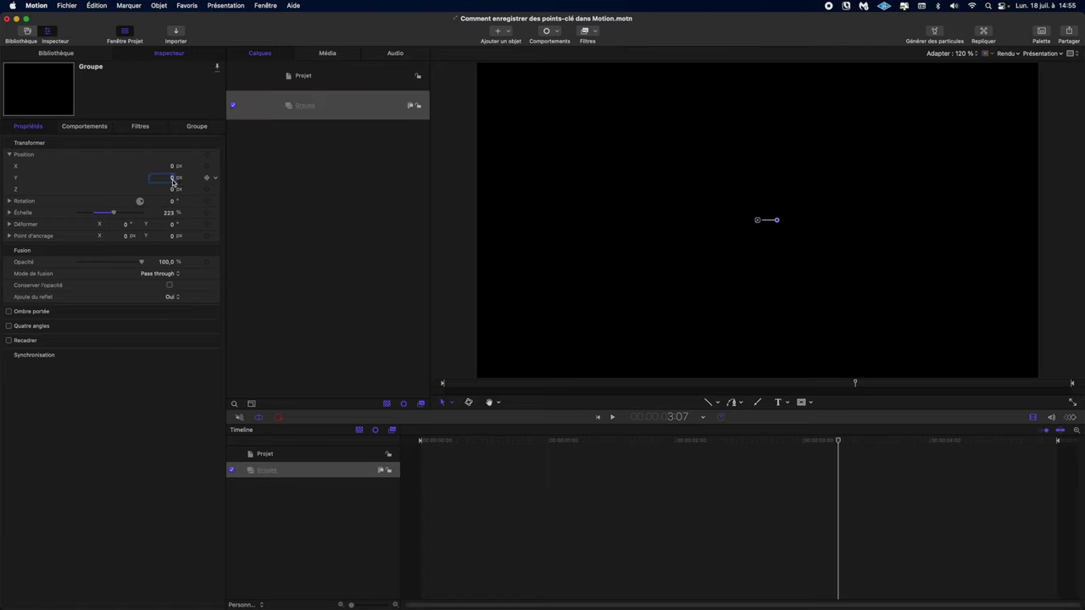
left_click(283, 215)
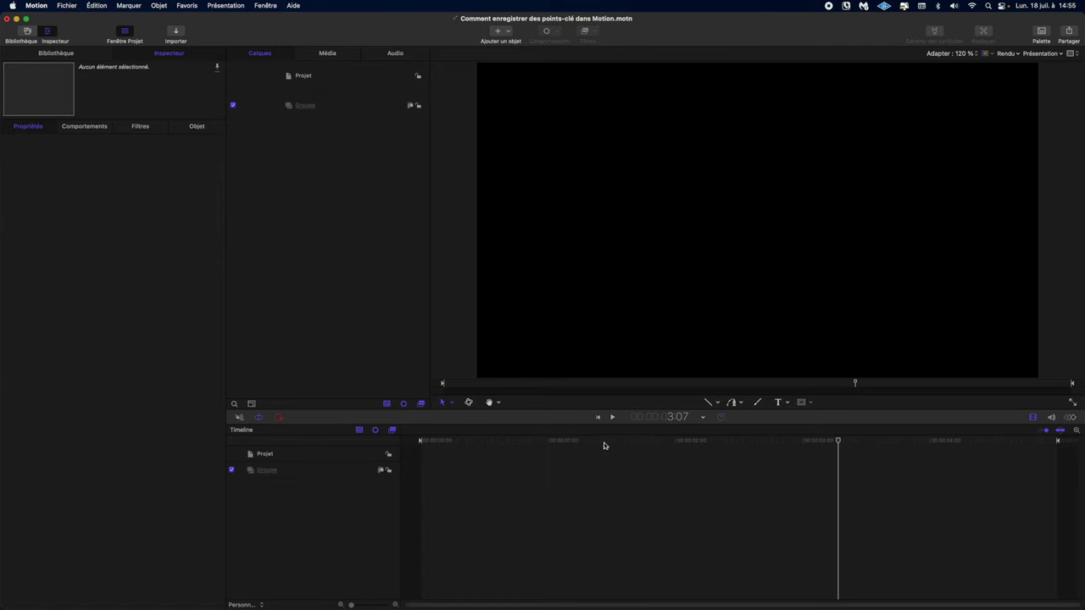
left_click_drag(648, 447, 498, 437)
key("super+z")
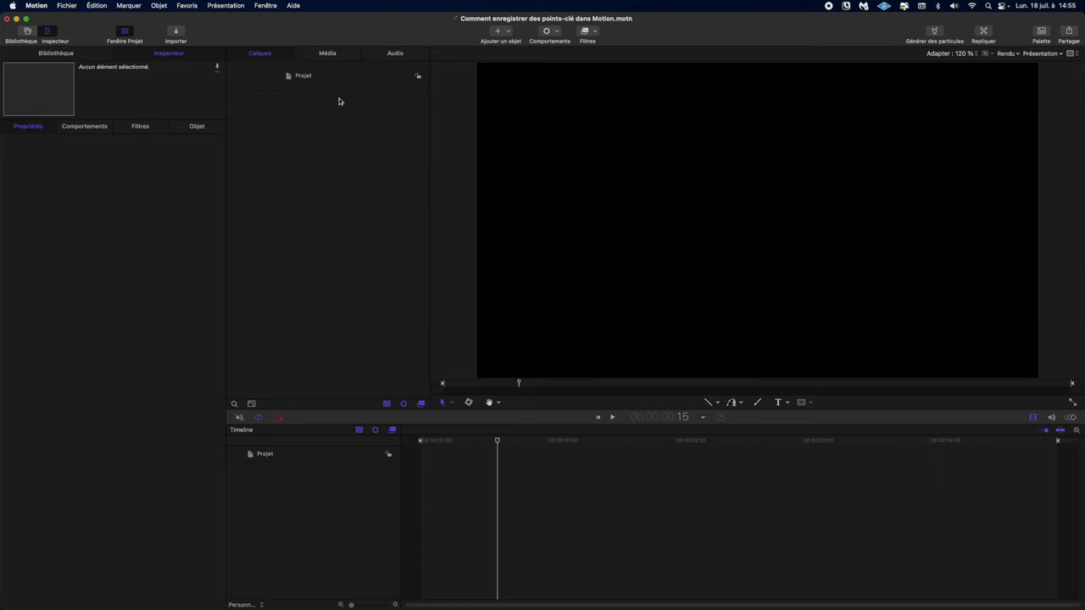
Add the Bee element from the library's Contenu > Faune category to the project.
left_click(330, 82)
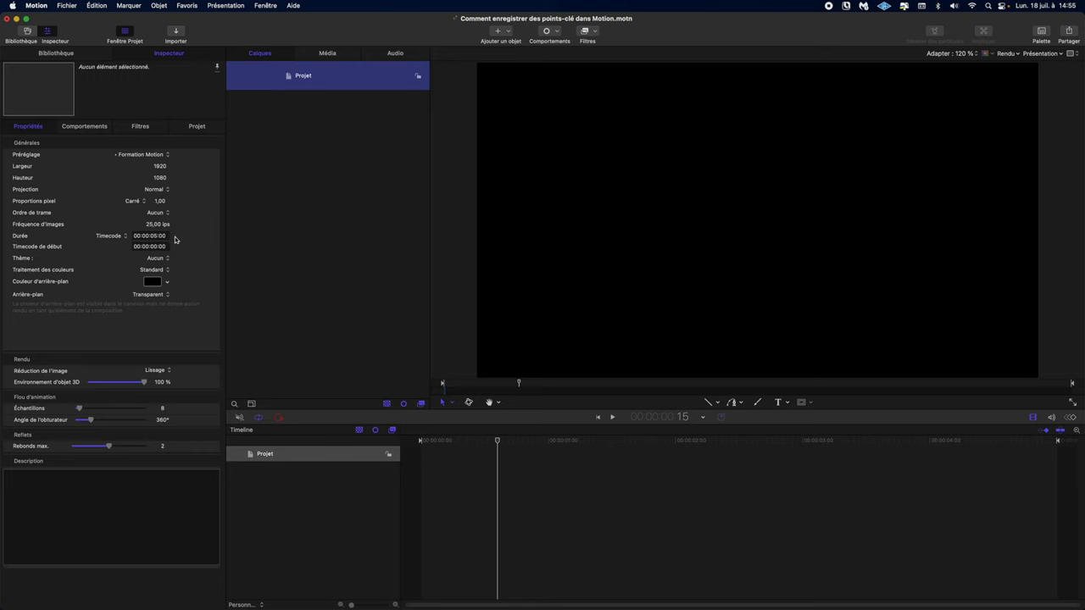
left_click(56, 52)
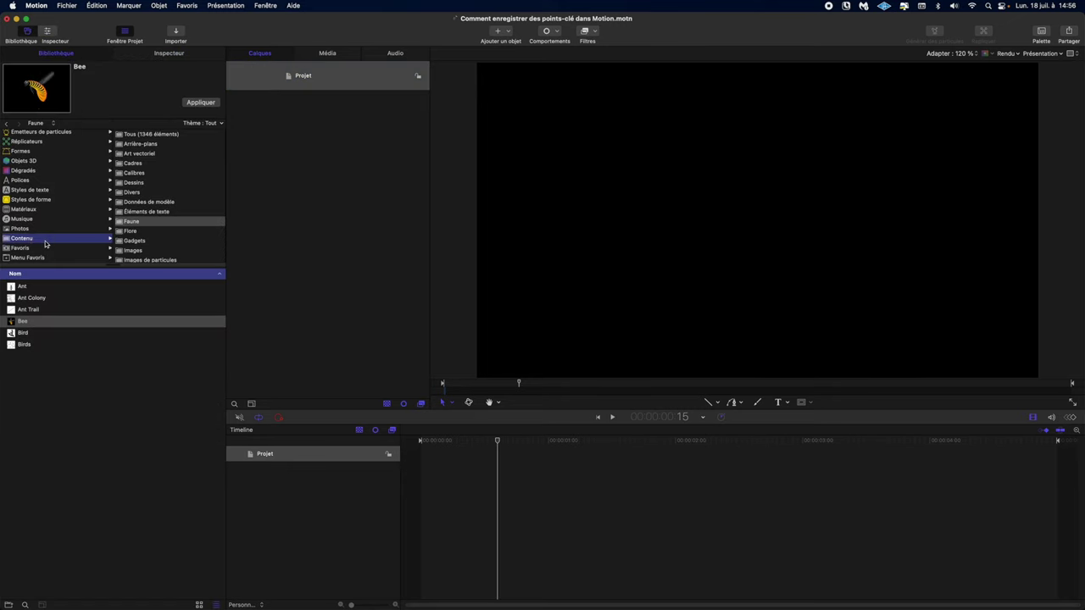
left_click(155, 222)
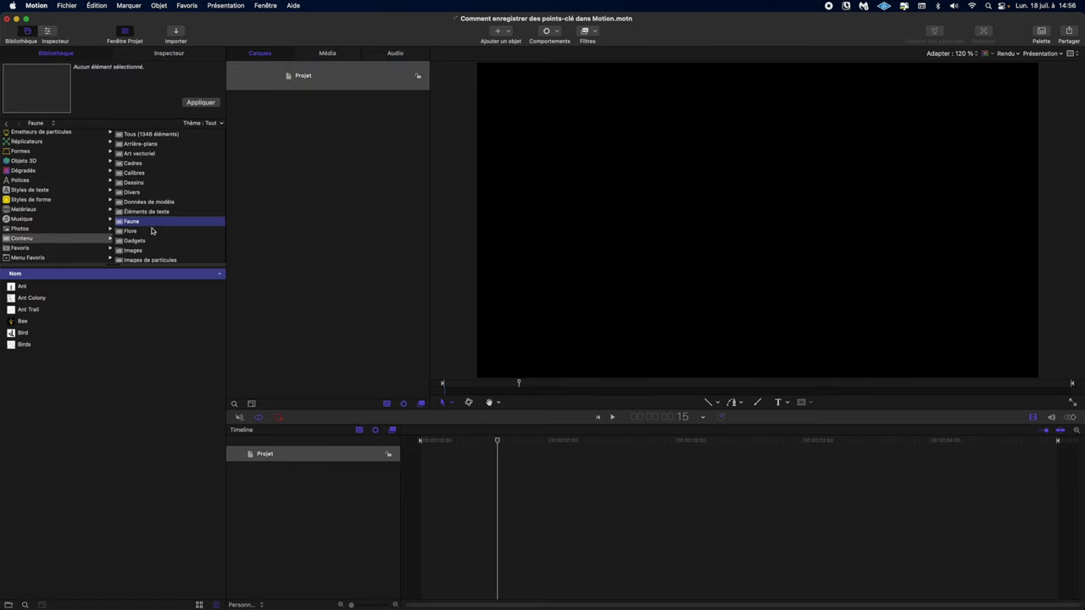
left_click(11, 324)
left_click_drag(11, 324, 313, 146)
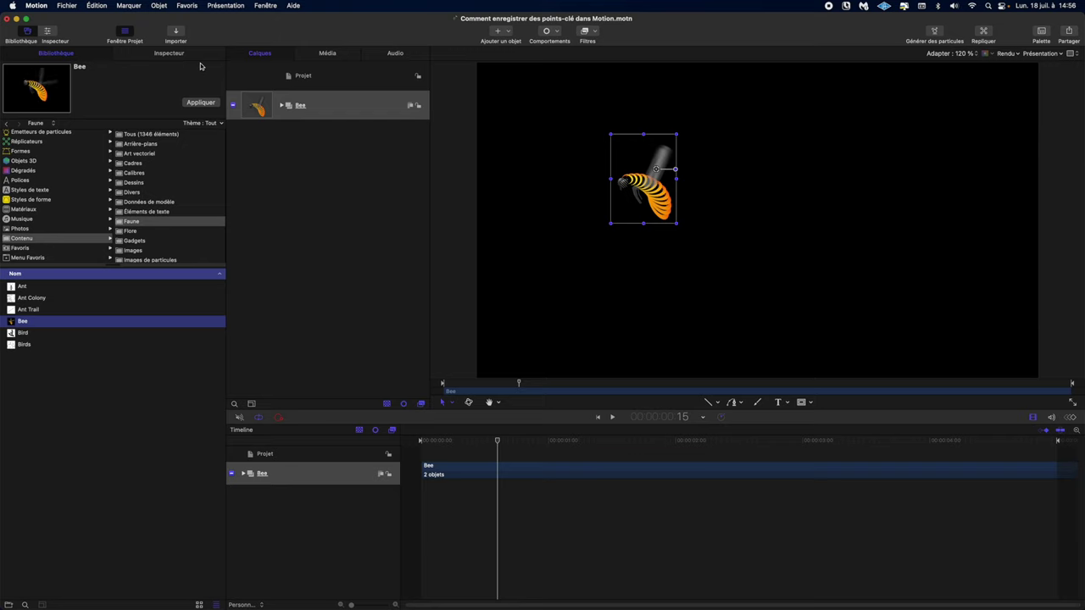
Set the bee group's X position to about 142.6 px and move the playhead to 1:01.
left_click(169, 53)
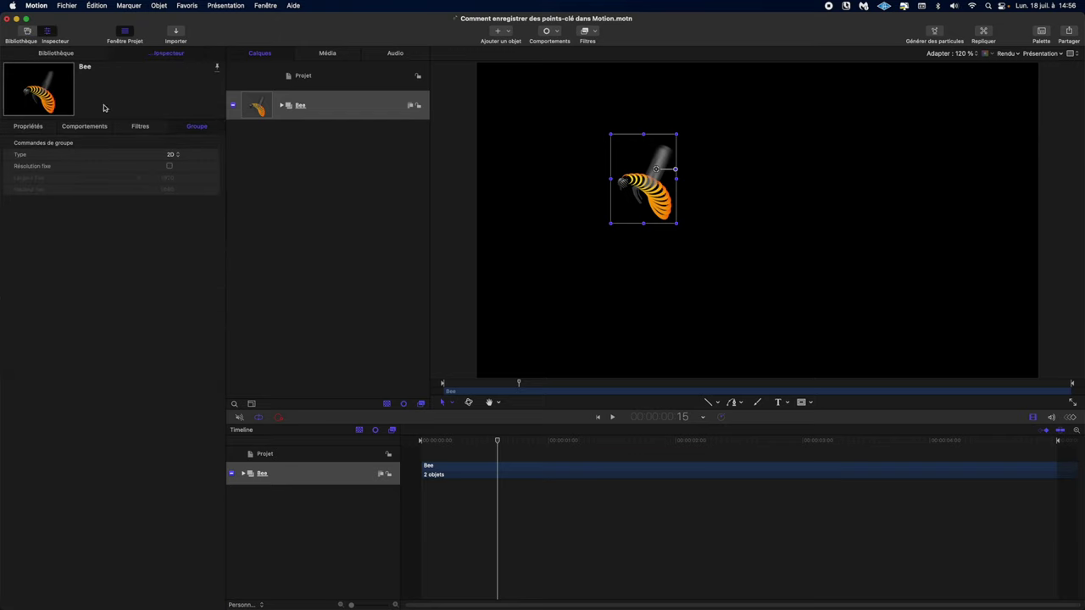
left_click(31, 126)
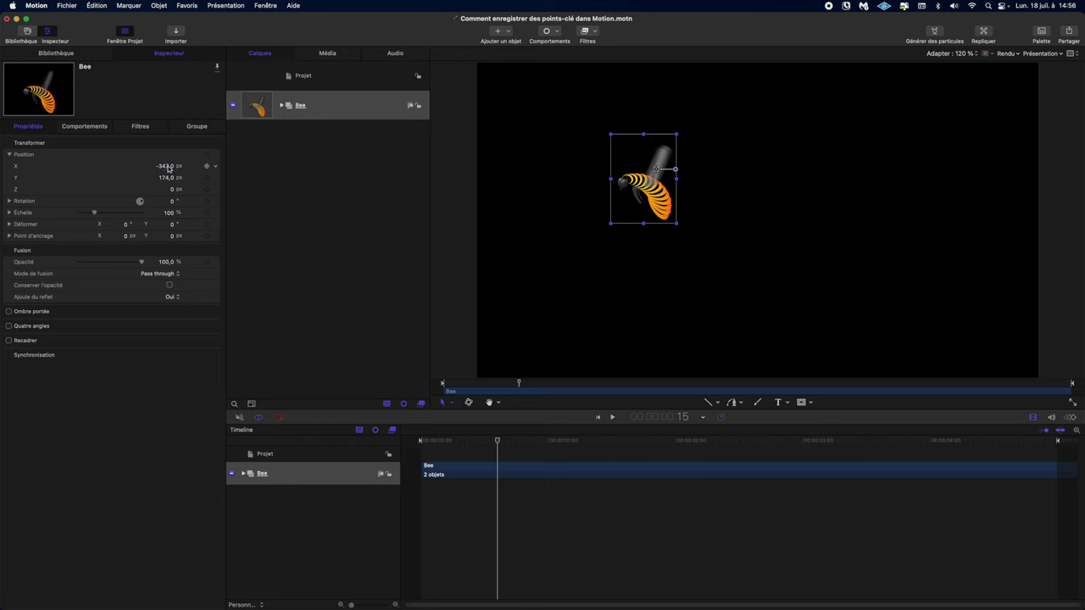
left_click_drag(166, 166, 205, 166)
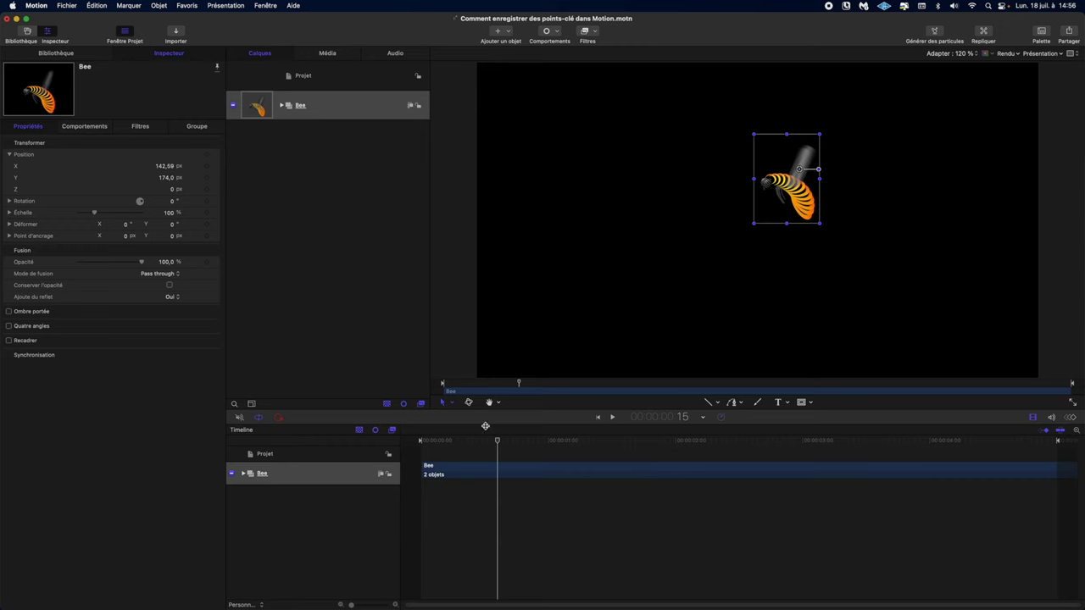
left_click_drag(499, 441, 554, 456)
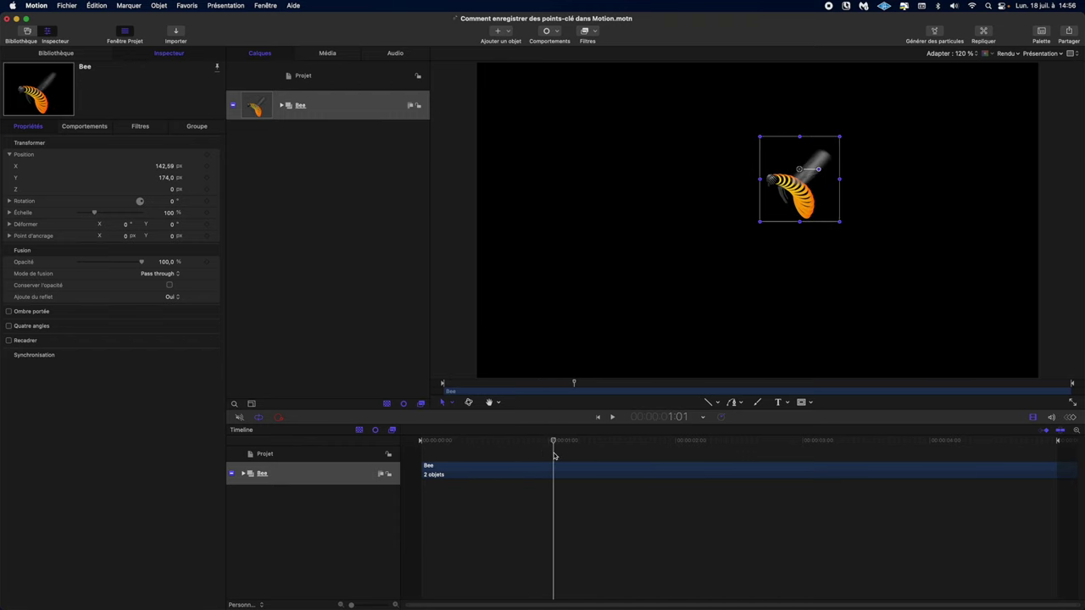
At the start of the timeline, set the bee's X position to 800 px and add an X keyframe.
key("Home")
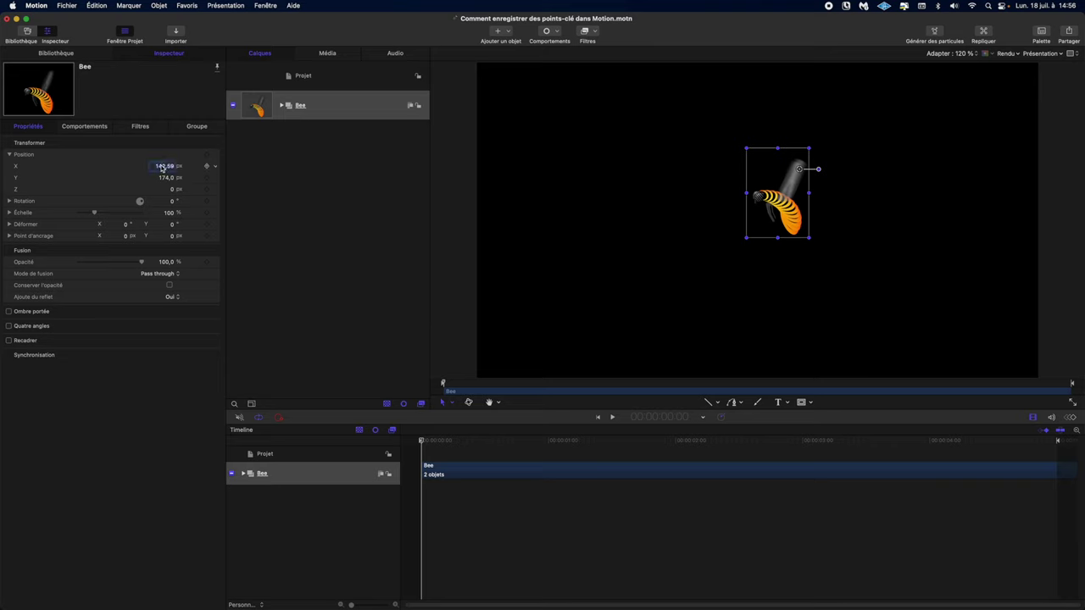
type("00")
key("Return")
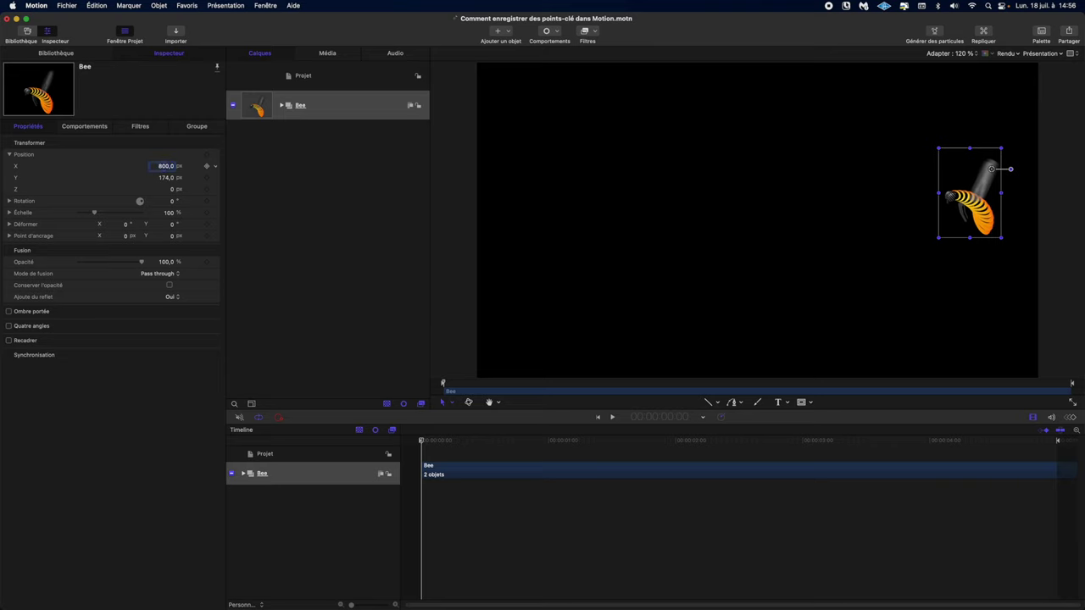
left_click(207, 167)
At 2:00, add a second X position keyframe for the bee and set its value to -800 px.
left_click_drag(421, 442, 678, 467)
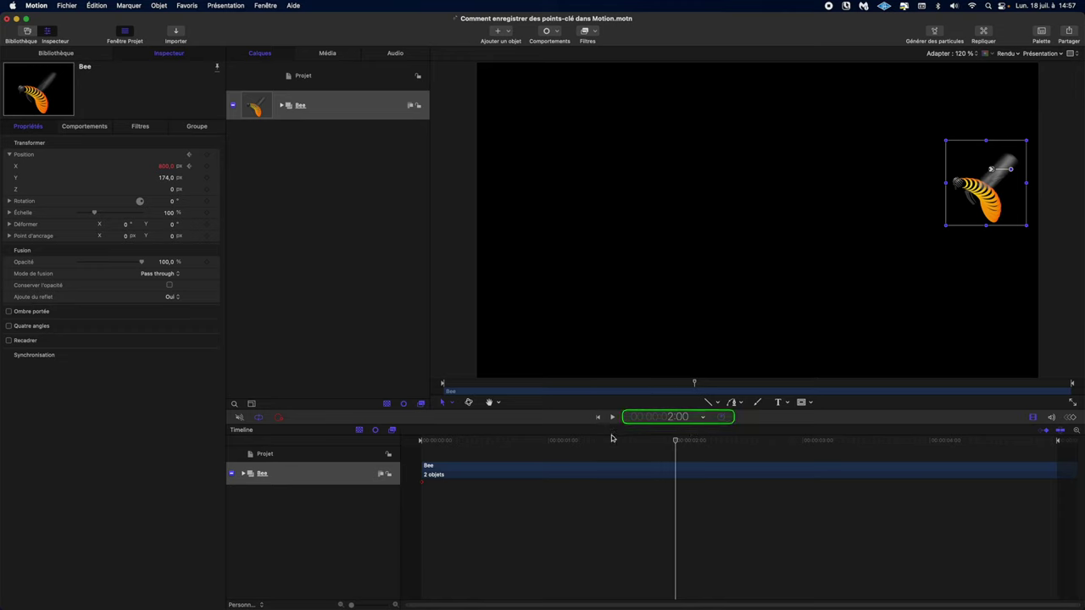
left_click(208, 167)
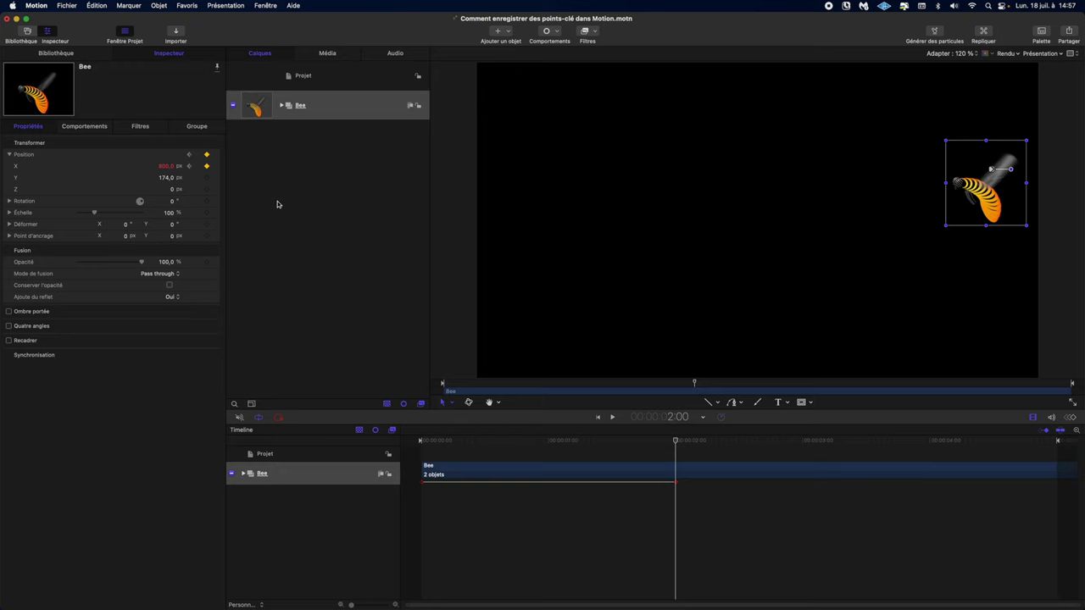
left_click(165, 167)
key("BackSpace")
type("-800")
key("Return")
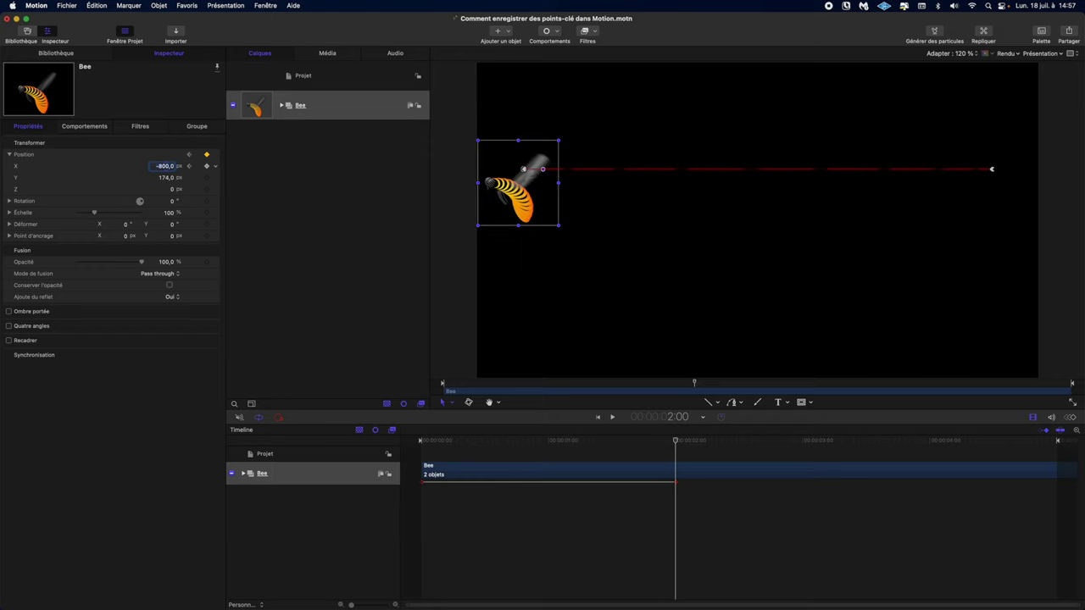
Deselect the bee and play the animation from the start of the timeline.
left_click_drag(448, 442, 421, 440)
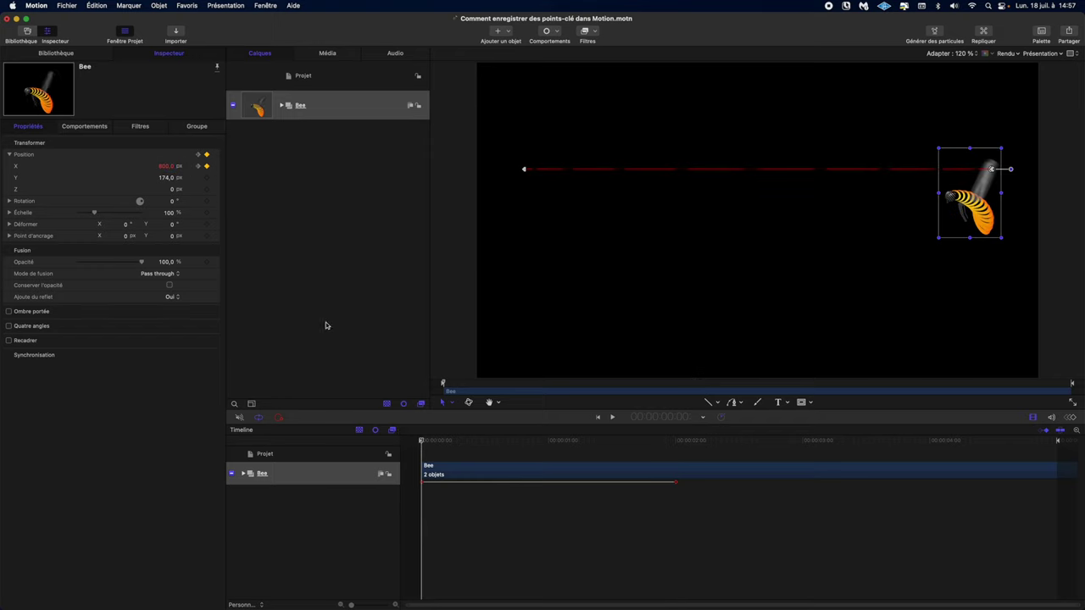
left_click(310, 301)
key("space")
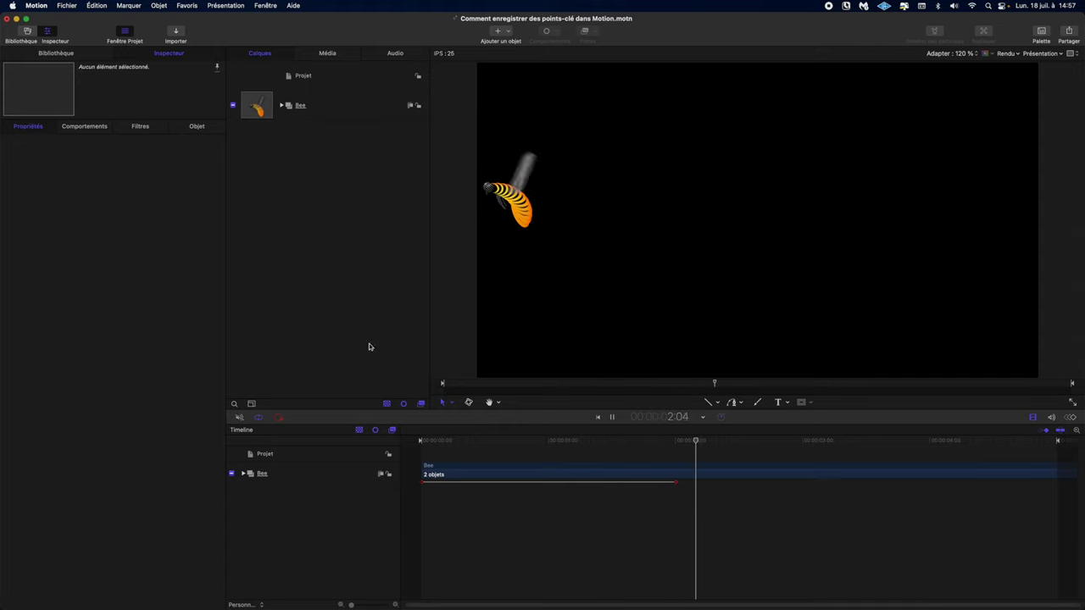
key("space")
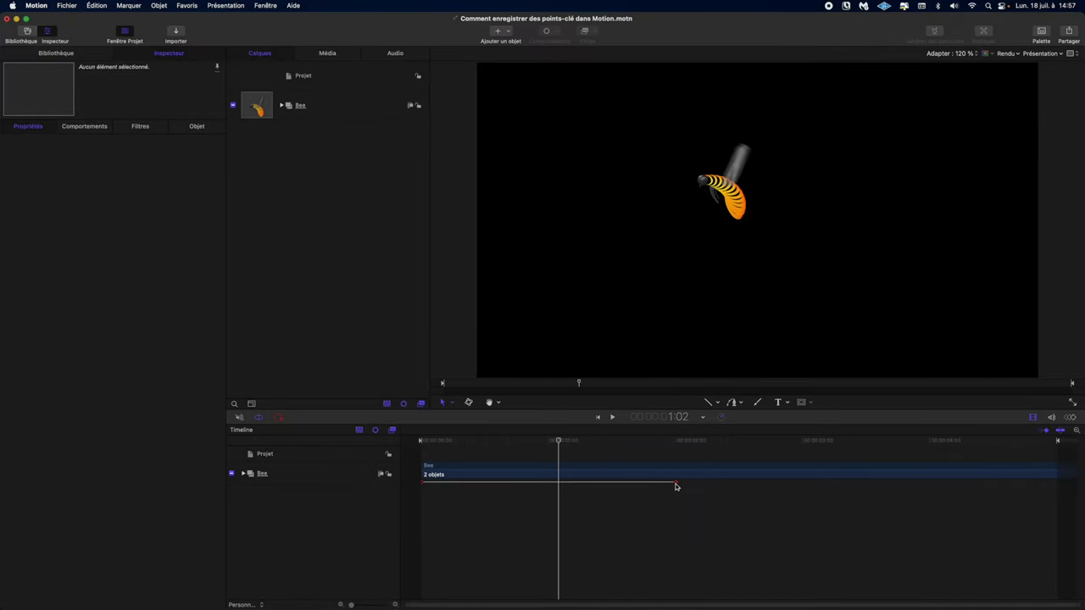
Shift the bee's second keyframe in the timeline to 4:00 and replay the animation from the start.
left_click_drag(676, 484, 929, 484)
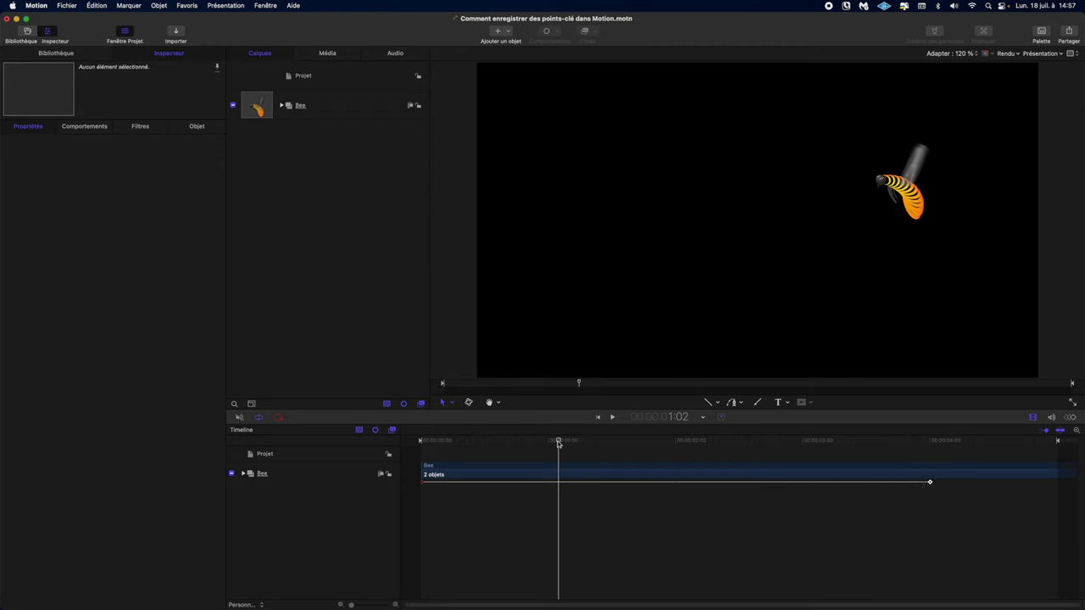
left_click_drag(558, 442, 423, 441)
key("space")
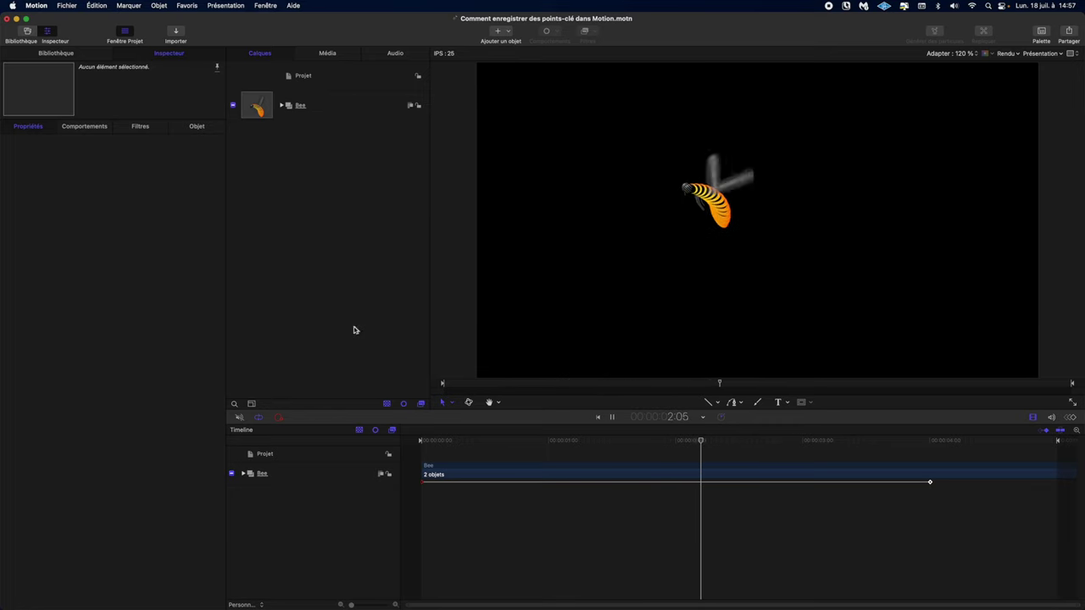
Try deleting the bee's X keyframe at 4:00 from the inspector and from the timeline, undoing each deletion.
key("super+a")
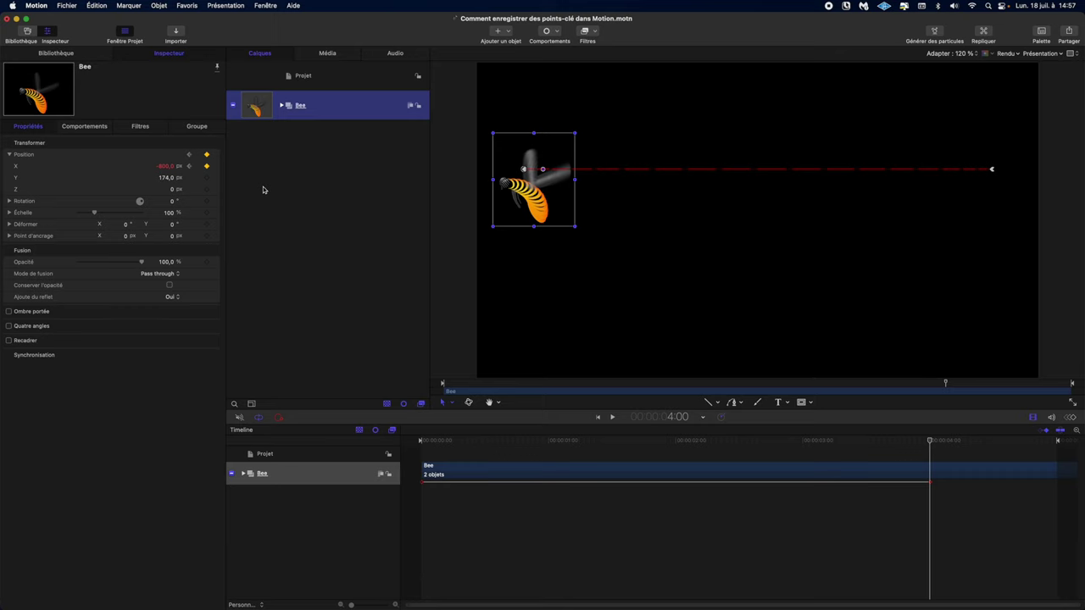
left_click(207, 166)
key("super+z")
left_click(216, 167)
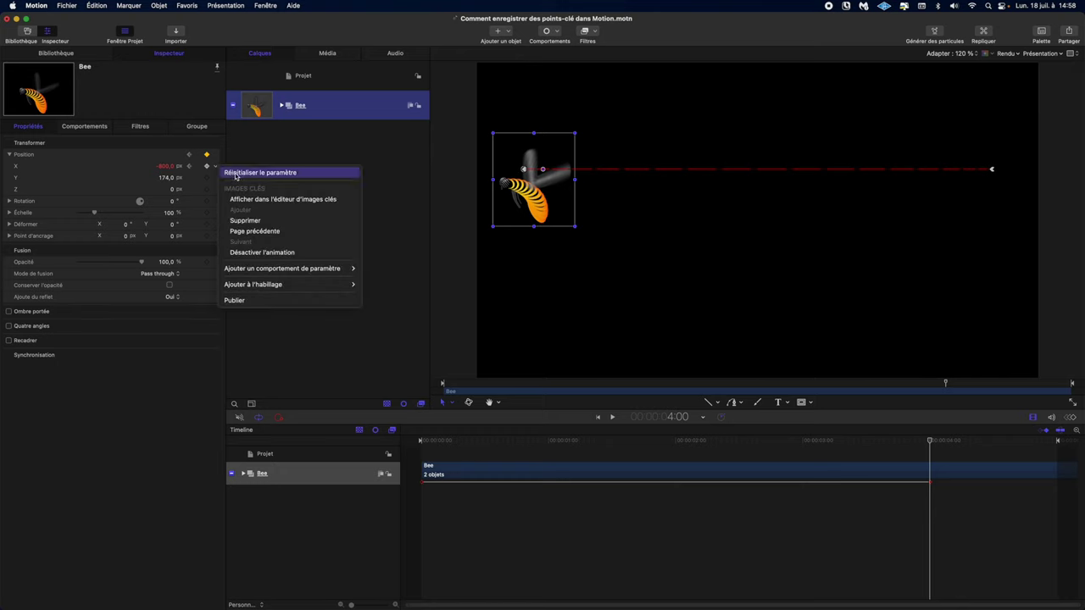
left_click(279, 150)
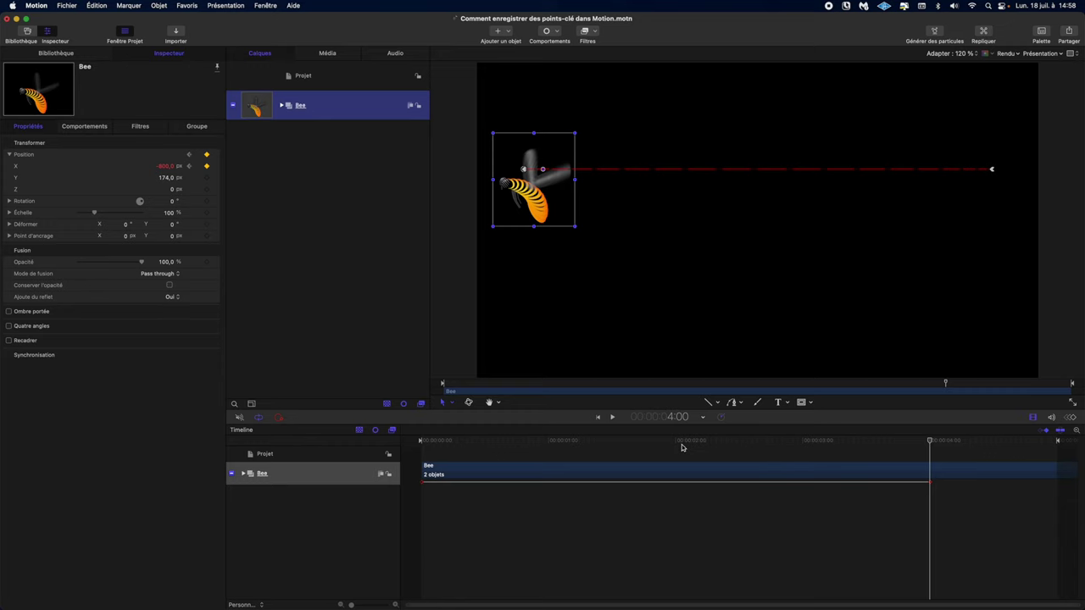
right_click(932, 486)
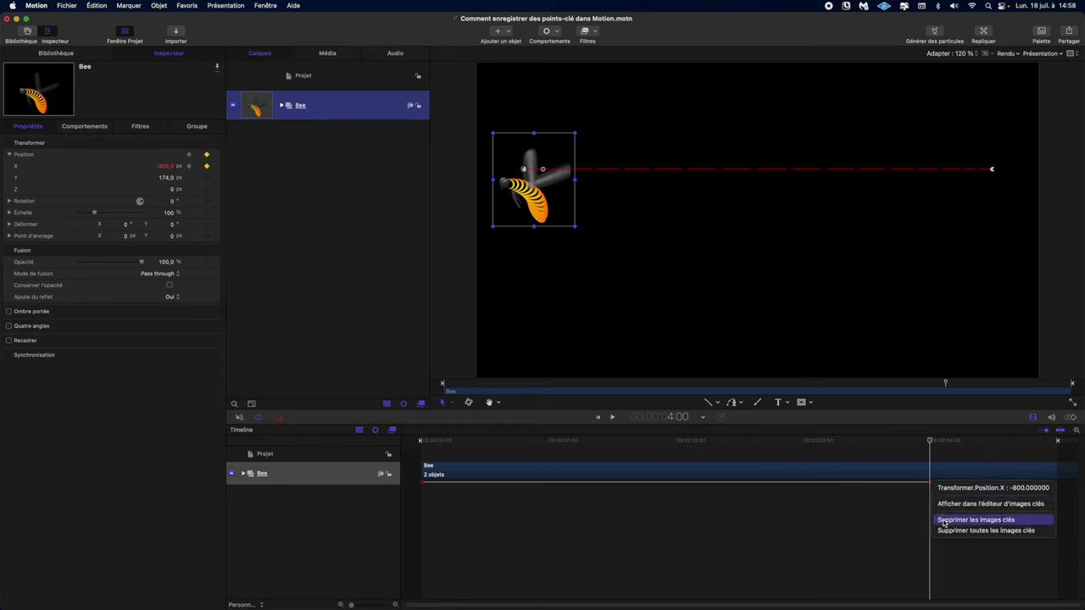
left_click(943, 520)
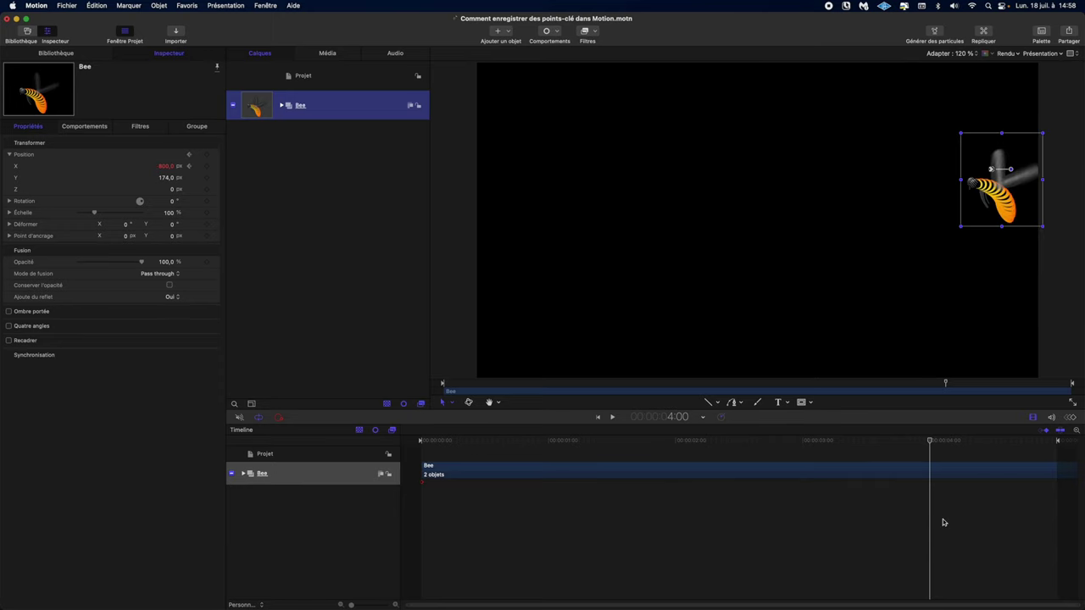
key("super+z")
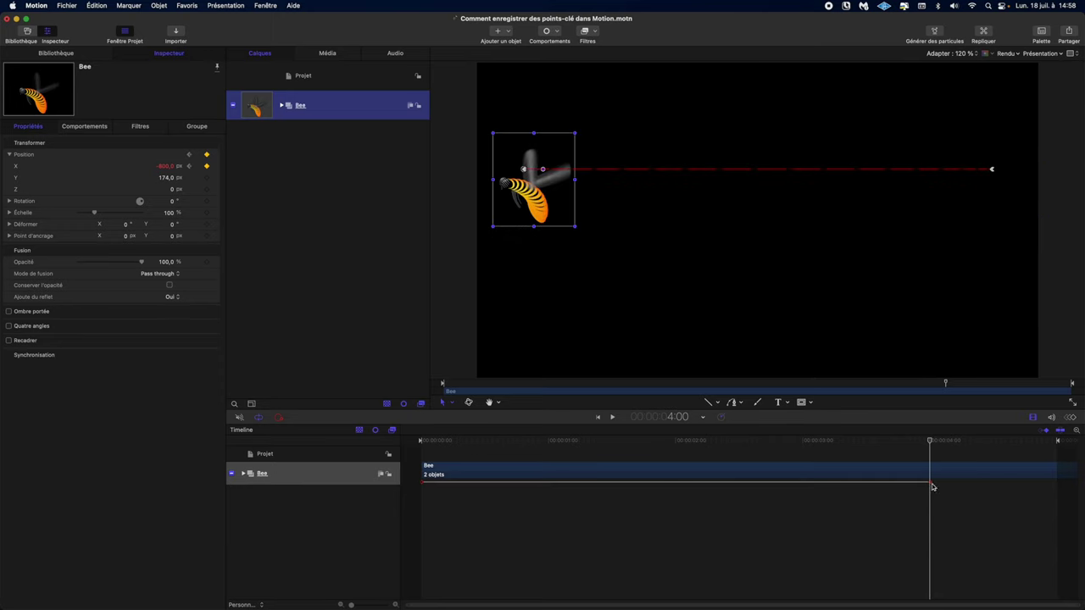
Delete all of the bee's keyframes in the timeline.
right_click(933, 491)
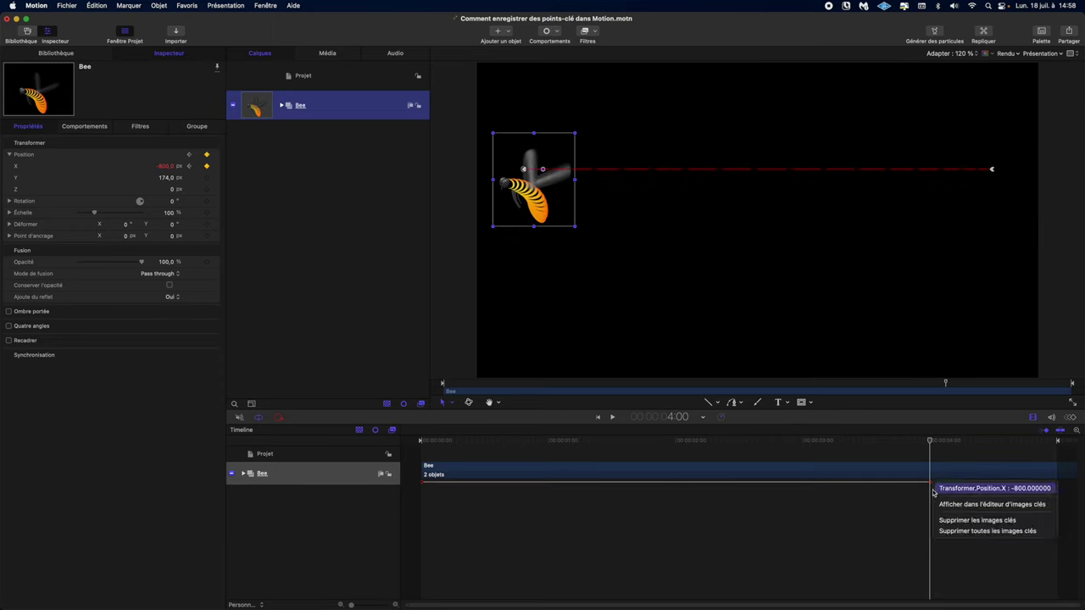
left_click(947, 531)
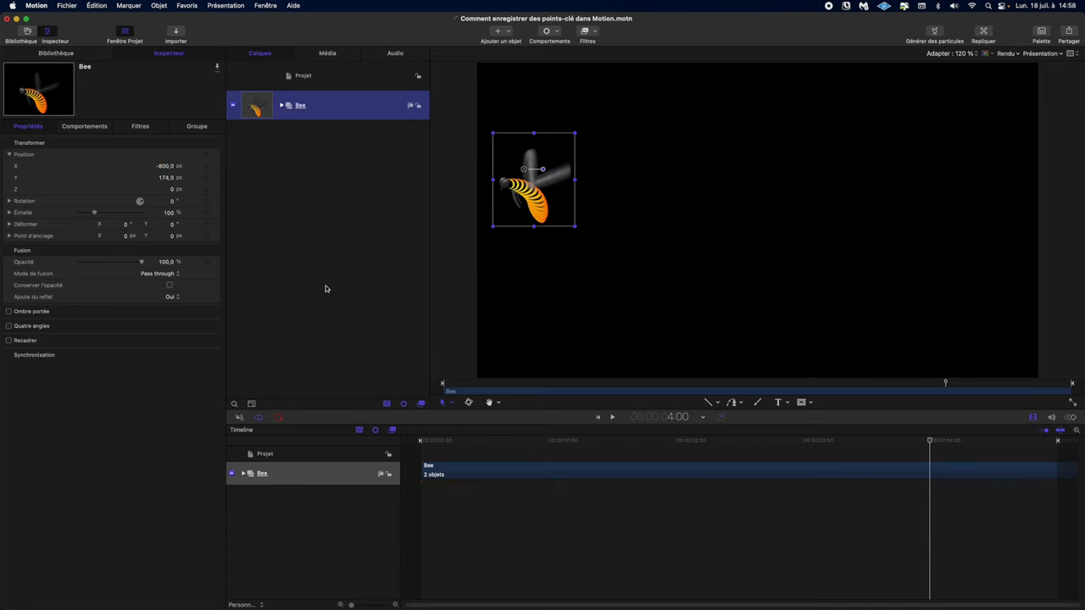
At the start of the timeline, set the bee's X position to 800 px and add keyframes for X and Y.
left_click(424, 441)
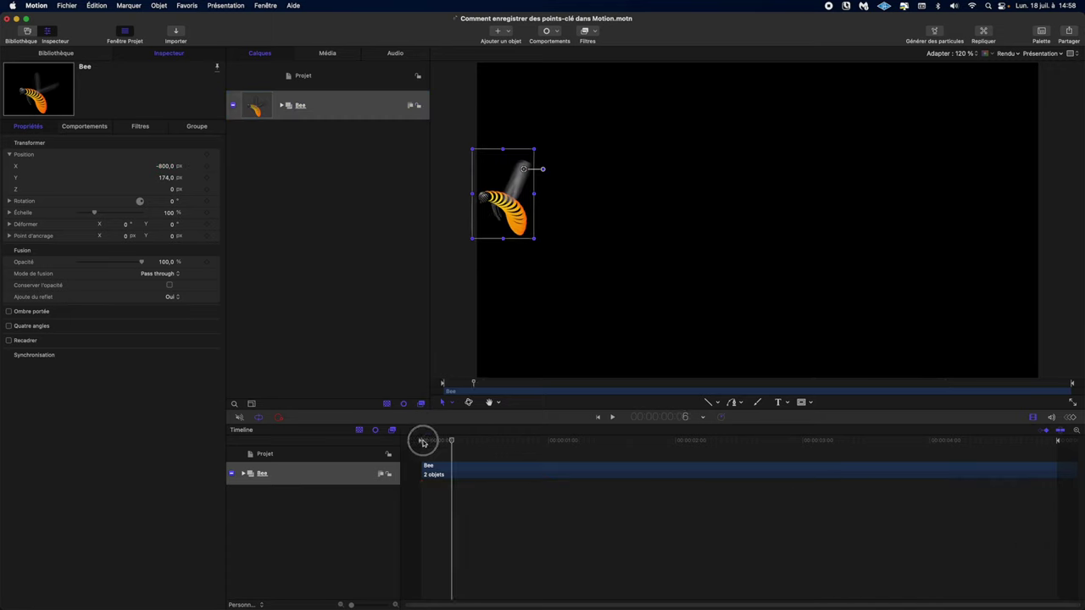
left_click(165, 167)
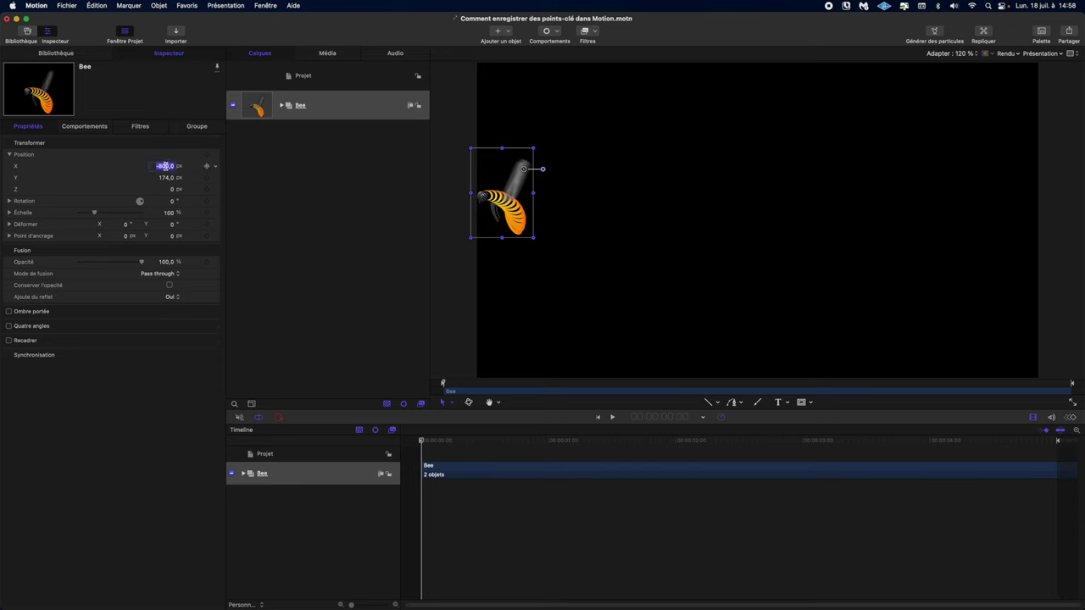
type("800")
key("Return")
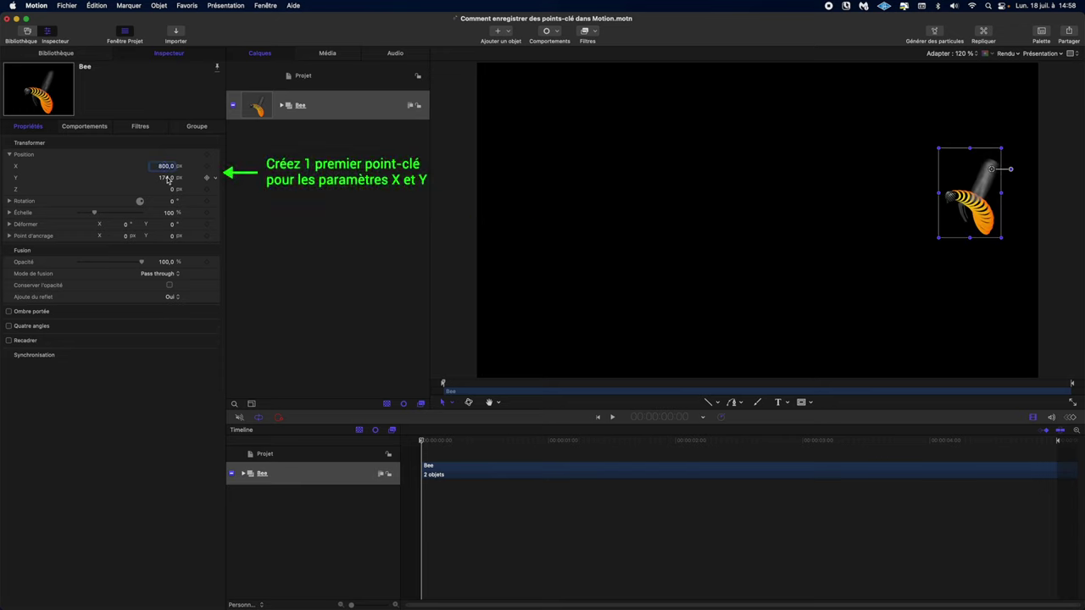
left_click(206, 177)
left_click(207, 167)
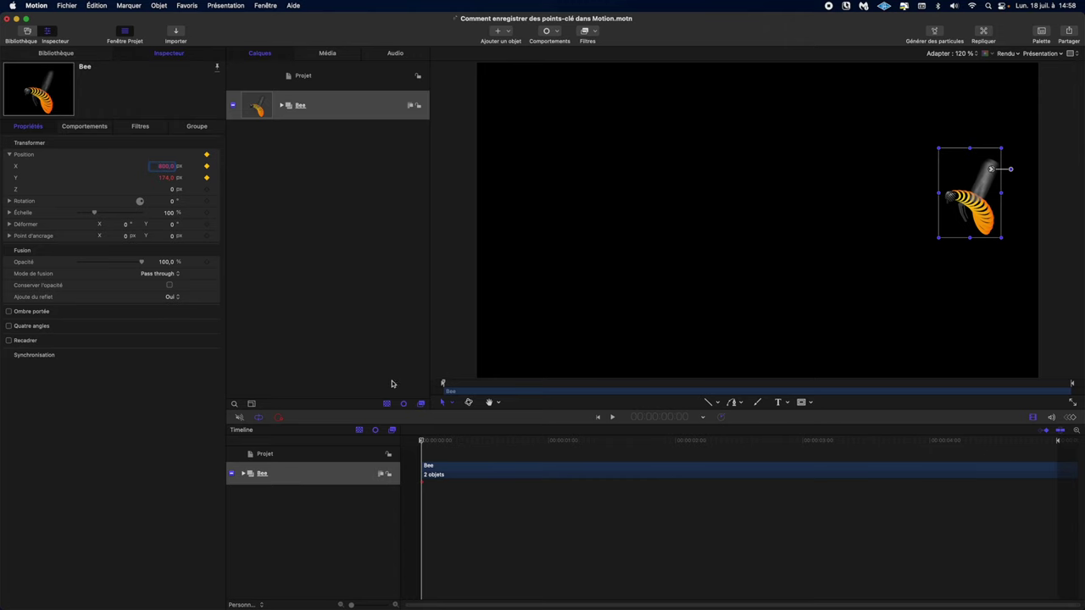
Reposition the bee on the canvas to about X -705, Y -264 px at 3:17 and about X -82, Y 381 px at 1:22.
left_click_drag(421, 443, 887, 446)
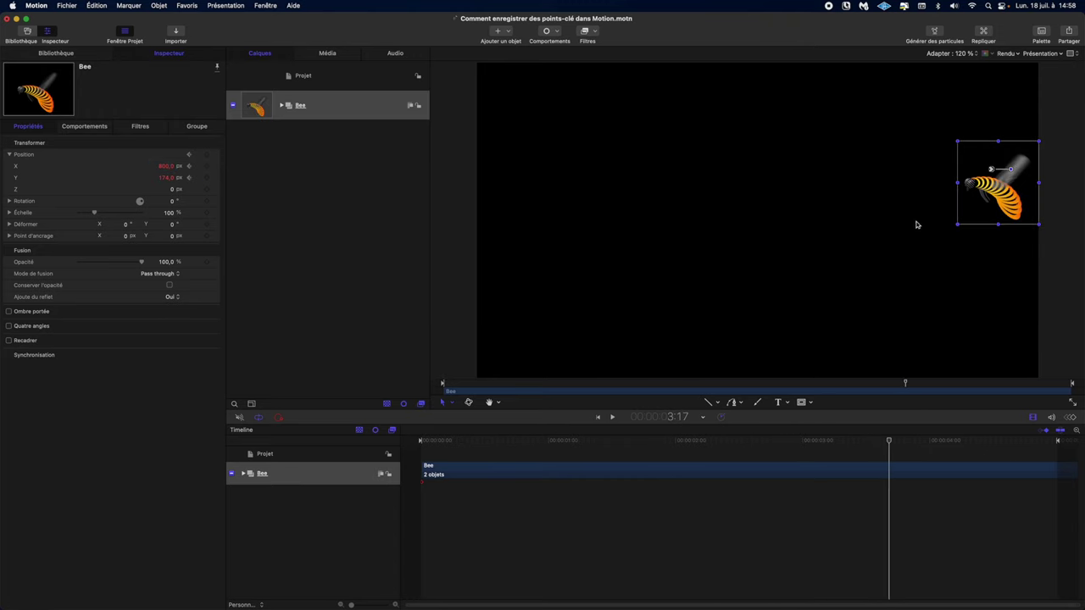
mouse_move(991, 168)
left_mouse_down()
mouse_move(737, 154)
mouse_move(635, 120)
mouse_move(622, 257)
mouse_move(601, 289)
mouse_move(552, 296)
left_mouse_up()
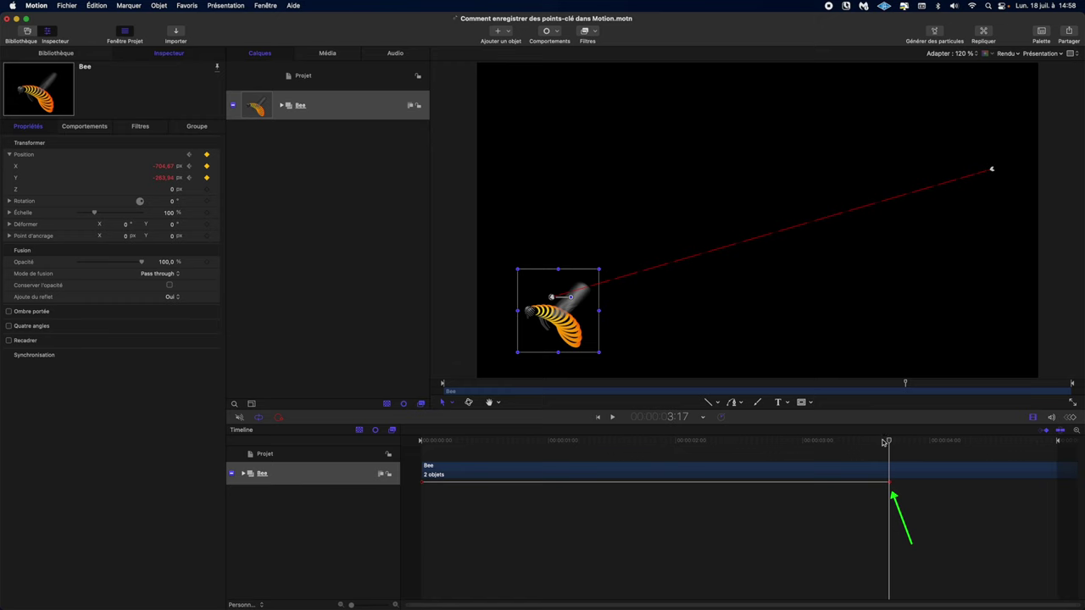
left_click_drag(889, 441, 659, 453)
left_click_drag(764, 235, 733, 108)
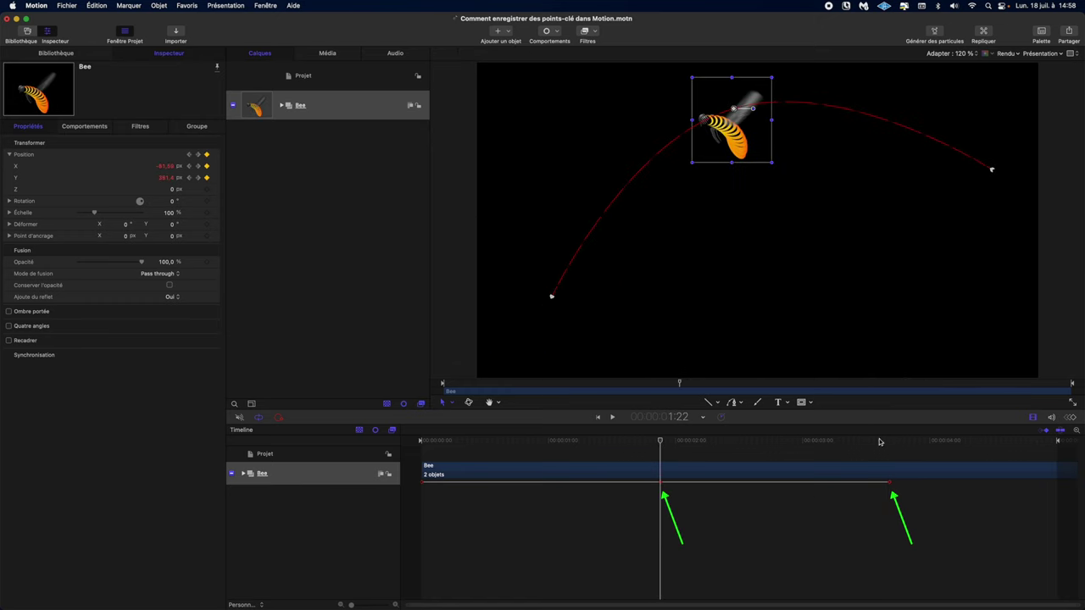
Return to the timeline start, deselect the bee and play its curved motion path.
left_click_drag(660, 440, 416, 440)
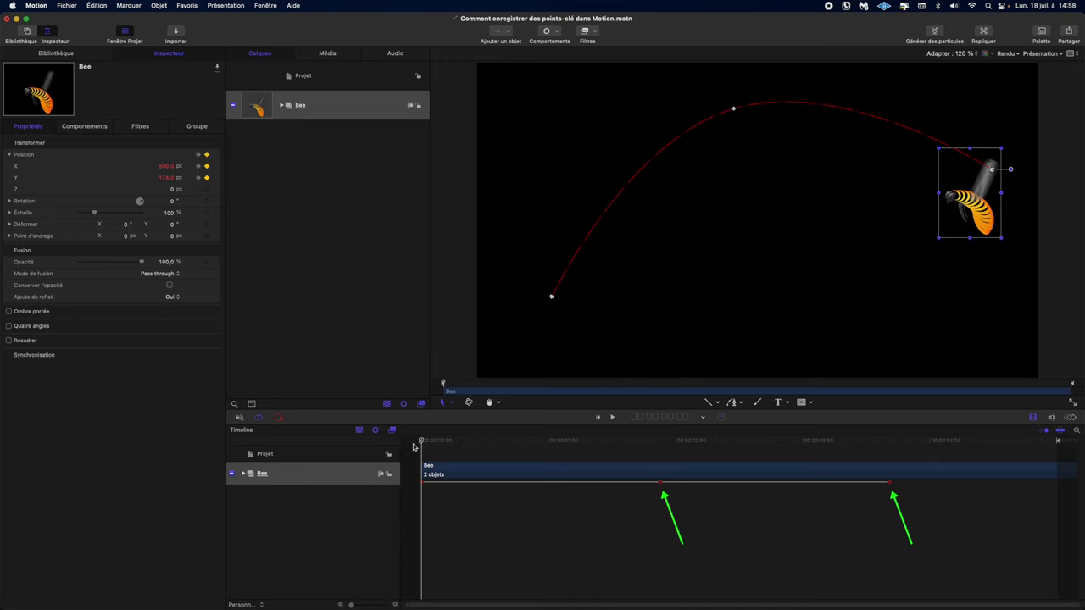
left_click(347, 314)
key("space")
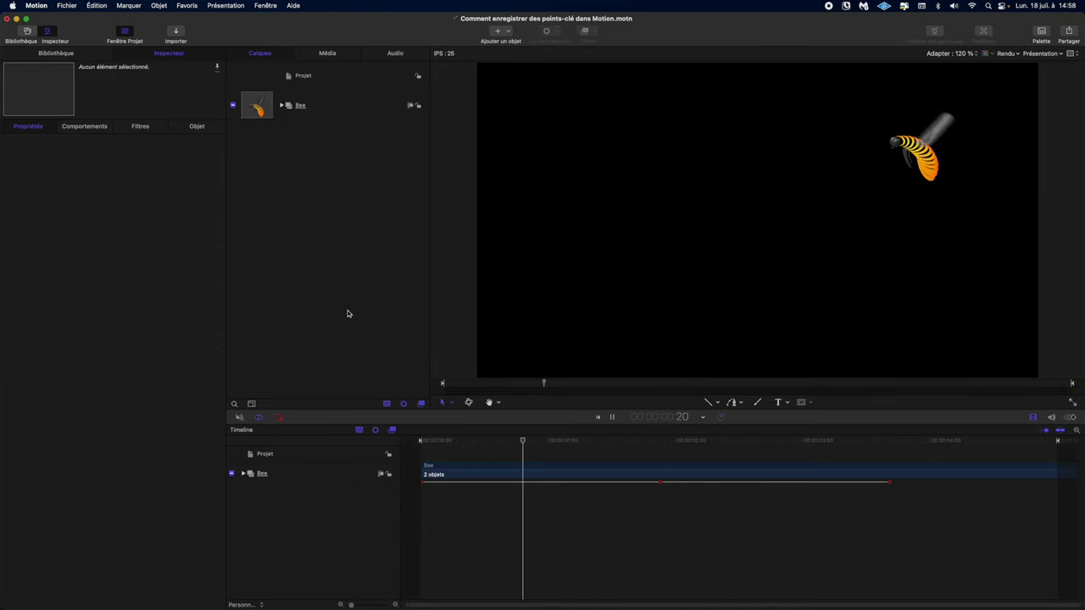